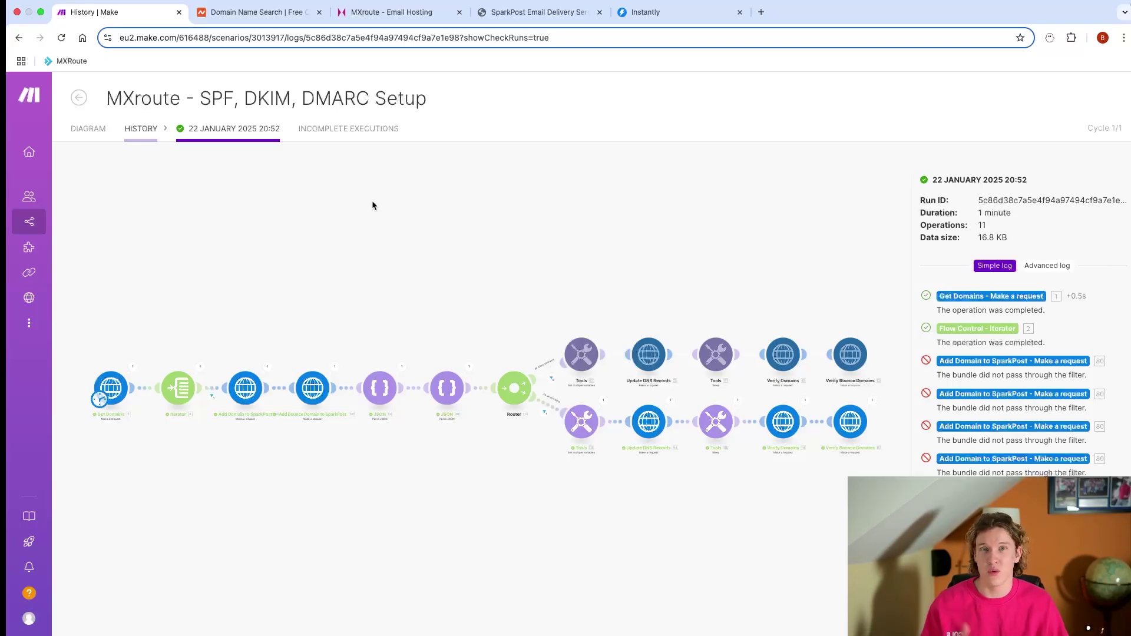
# Inspect the input and output of the Get Domains request in the scenario run.
pyautogui.scroll(3, 341, 241)
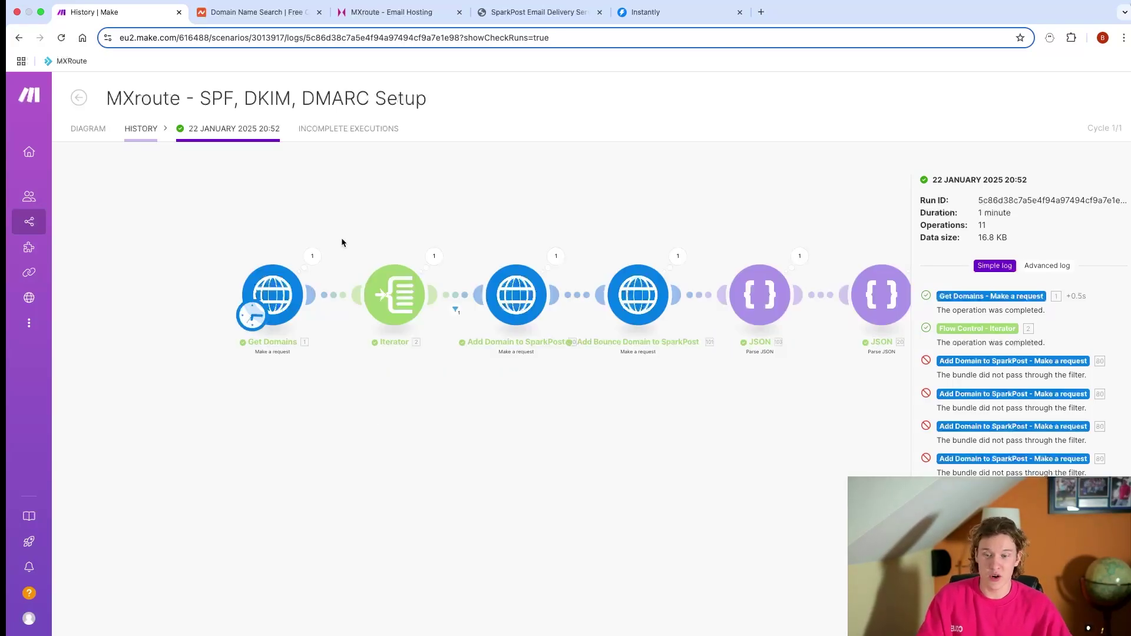
pyautogui.click(312, 255)
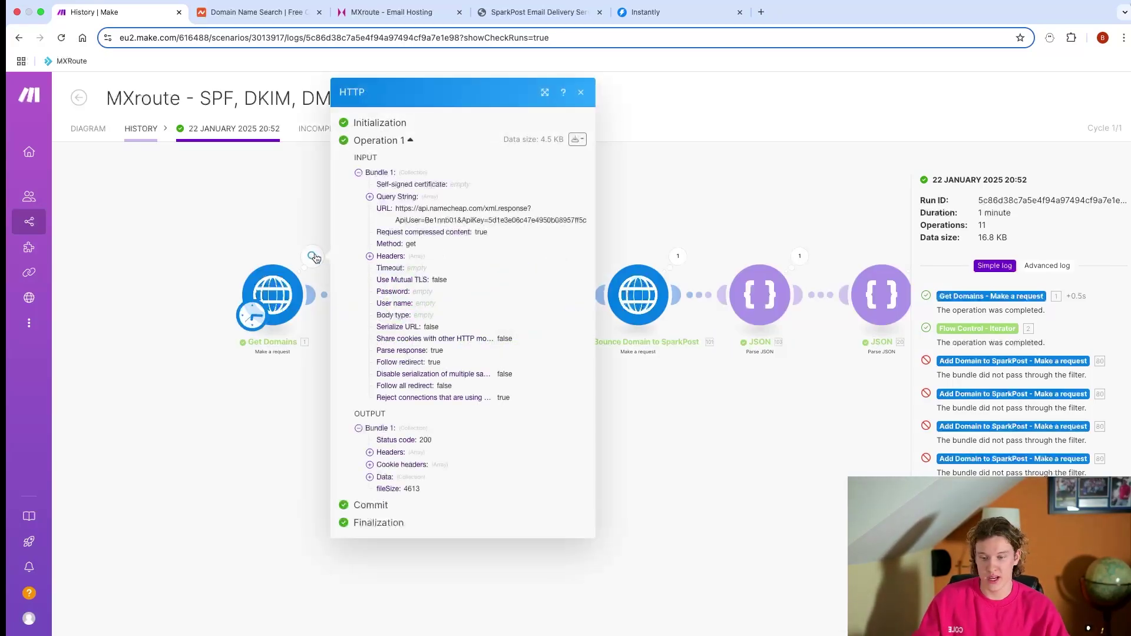
pyautogui.click(266, 215)
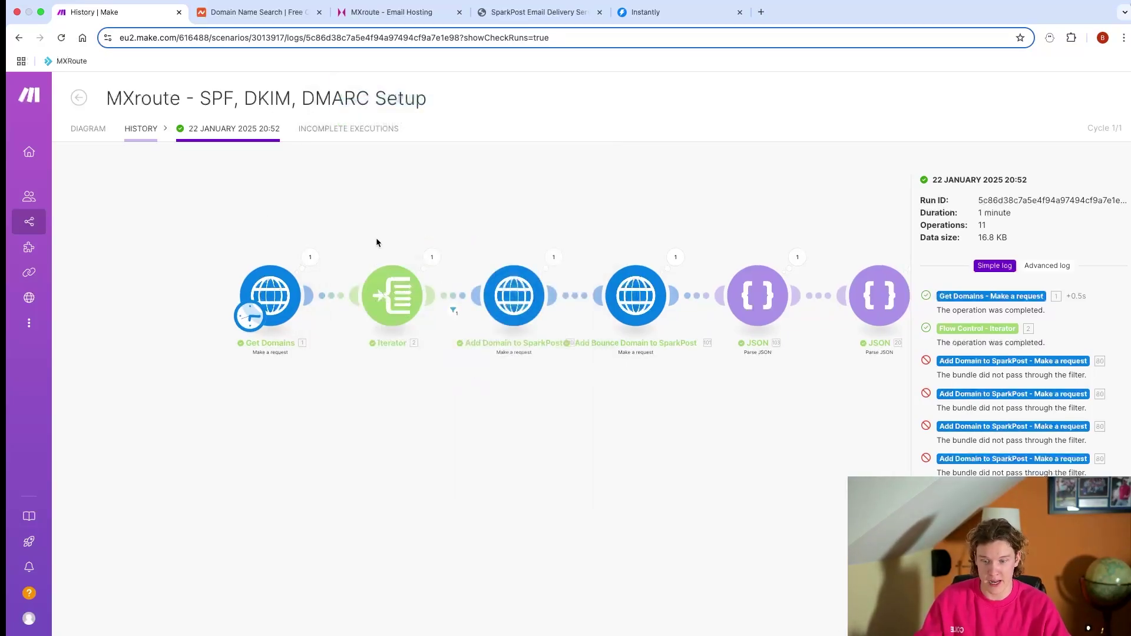
# Examine the domain attributes that the Iterator outputs in its first three bundles.
pyautogui.click(429, 263)
pyautogui.click(489, 230)
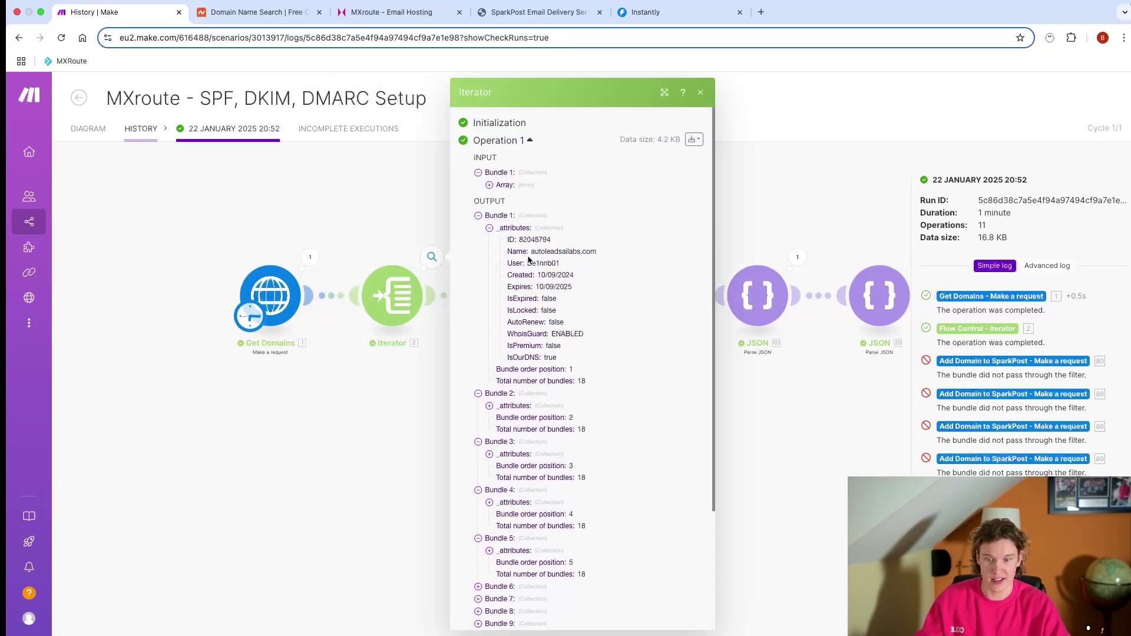
pyautogui.scroll(-3, 530, 307)
pyautogui.click(514, 322)
pyautogui.scroll(-3, 521, 353)
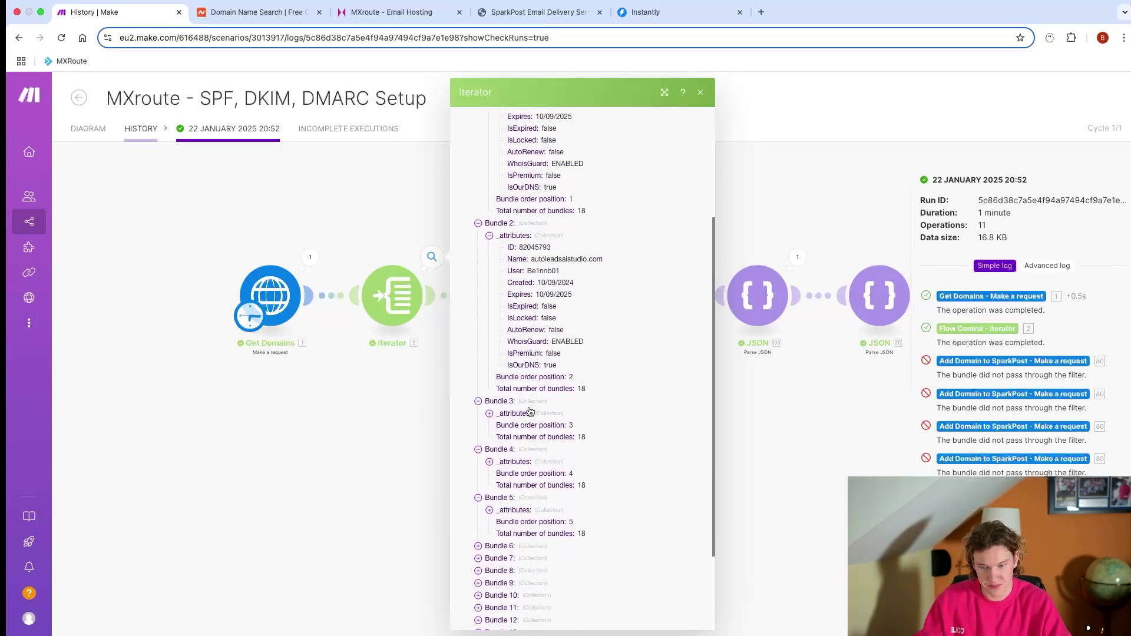
pyautogui.moveTo(546, 402); pyautogui.dragTo(527, 410)
pyautogui.click(525, 413)
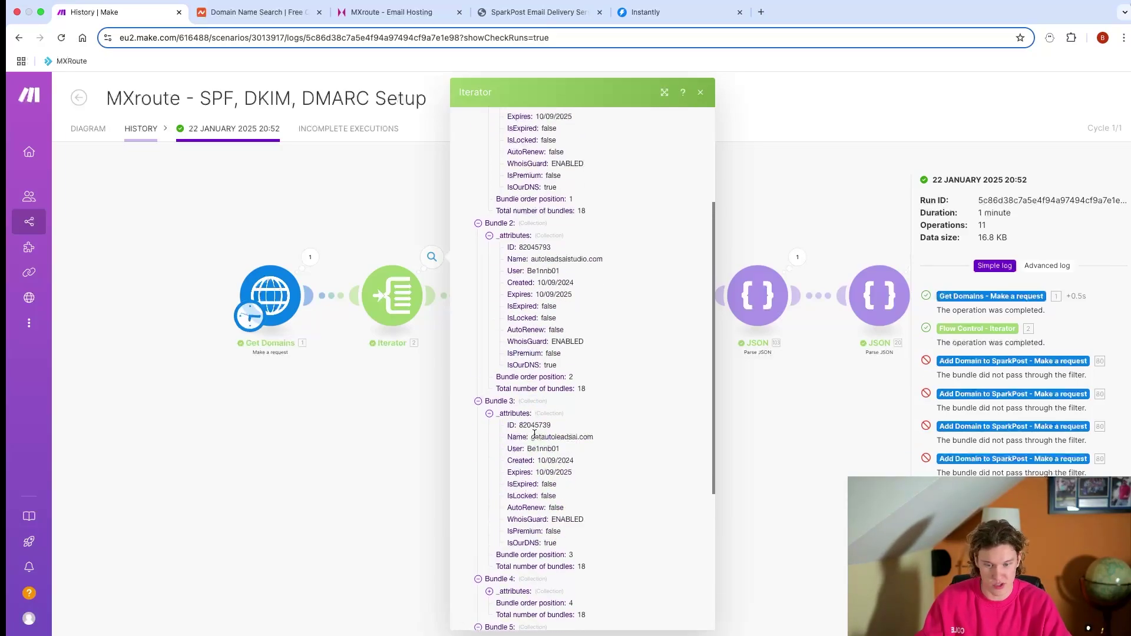
pyautogui.click(345, 410)
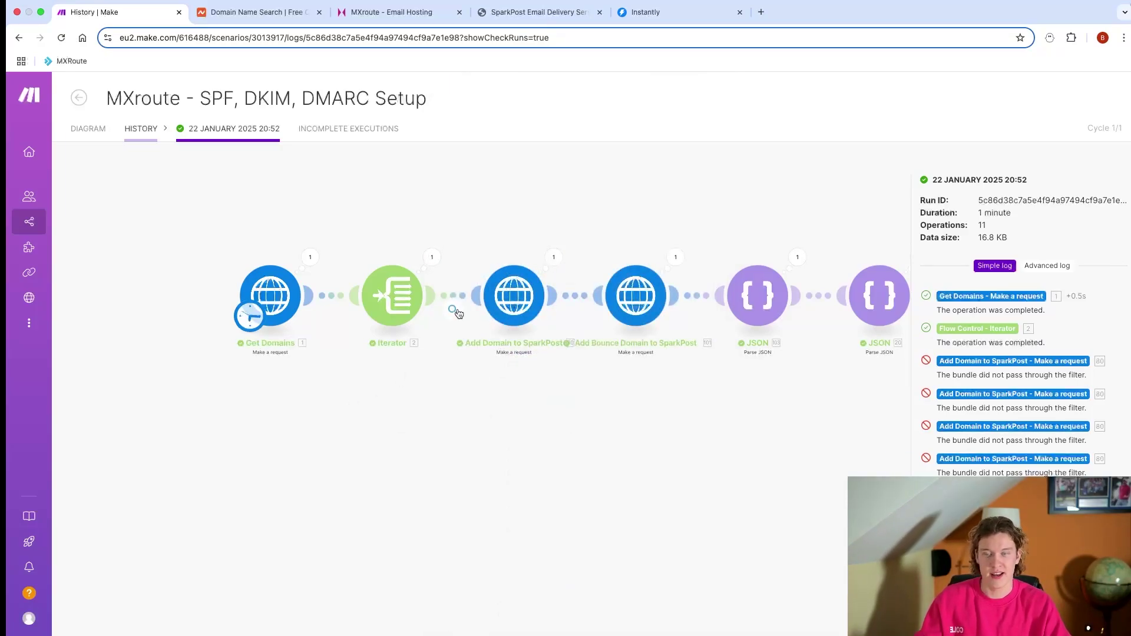
# Inspect how the filter after the Iterator evaluated each bundle's creation date.
pyautogui.click(453, 310)
pyautogui.scroll(-2, 533, 412)
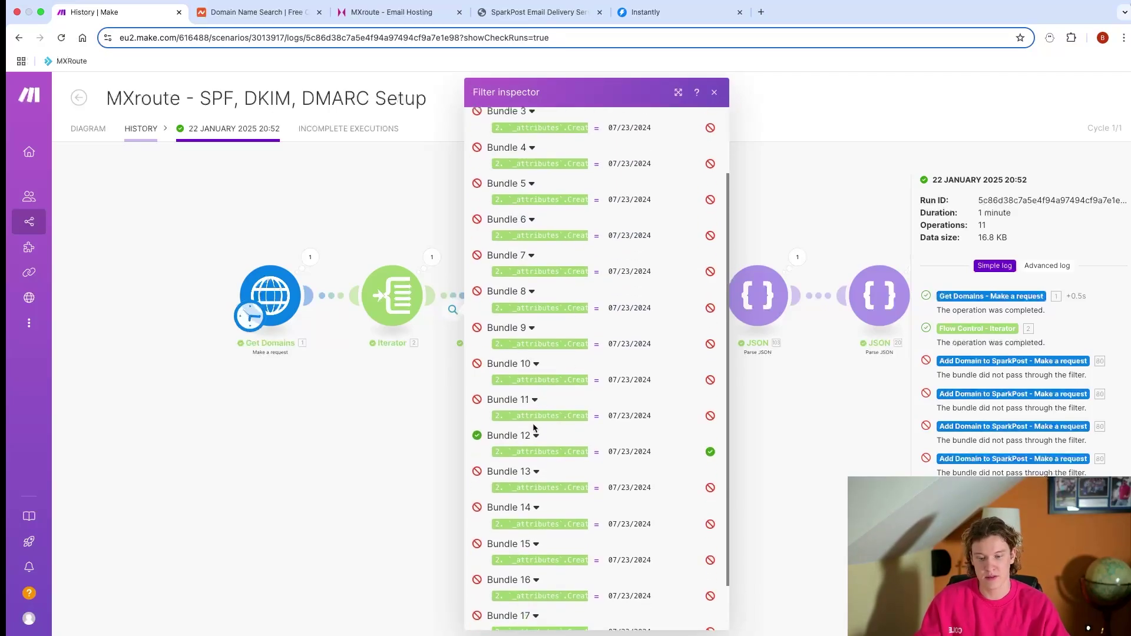
pyautogui.click(383, 404)
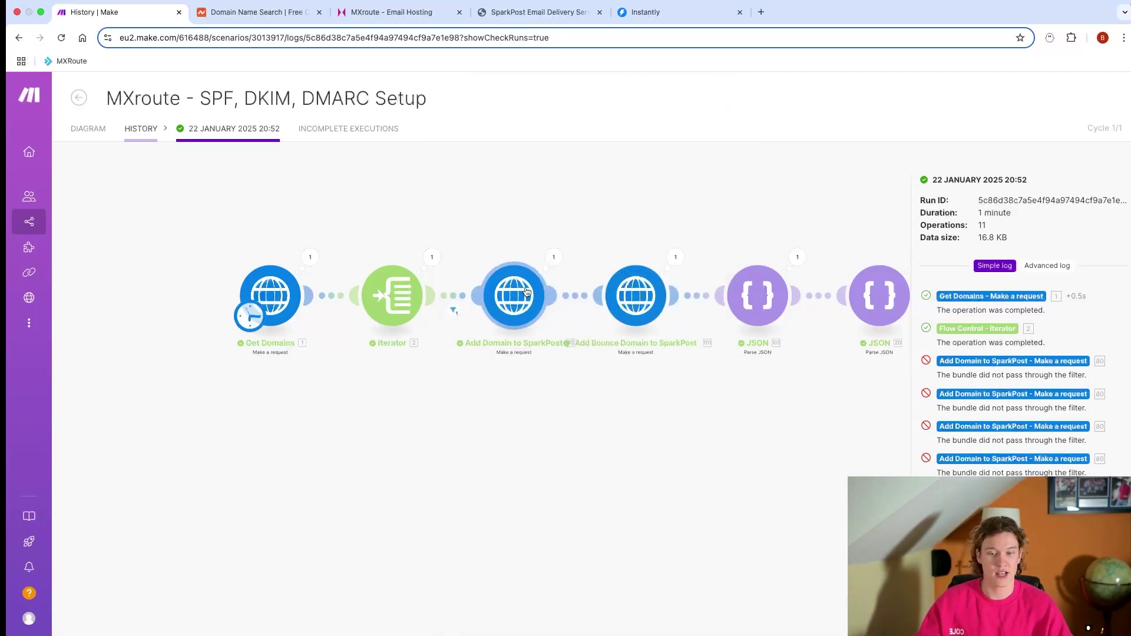
# Inspect the Add Domain to SparkPost request, and view SparkPost's pricing page.
pyautogui.click(554, 257)
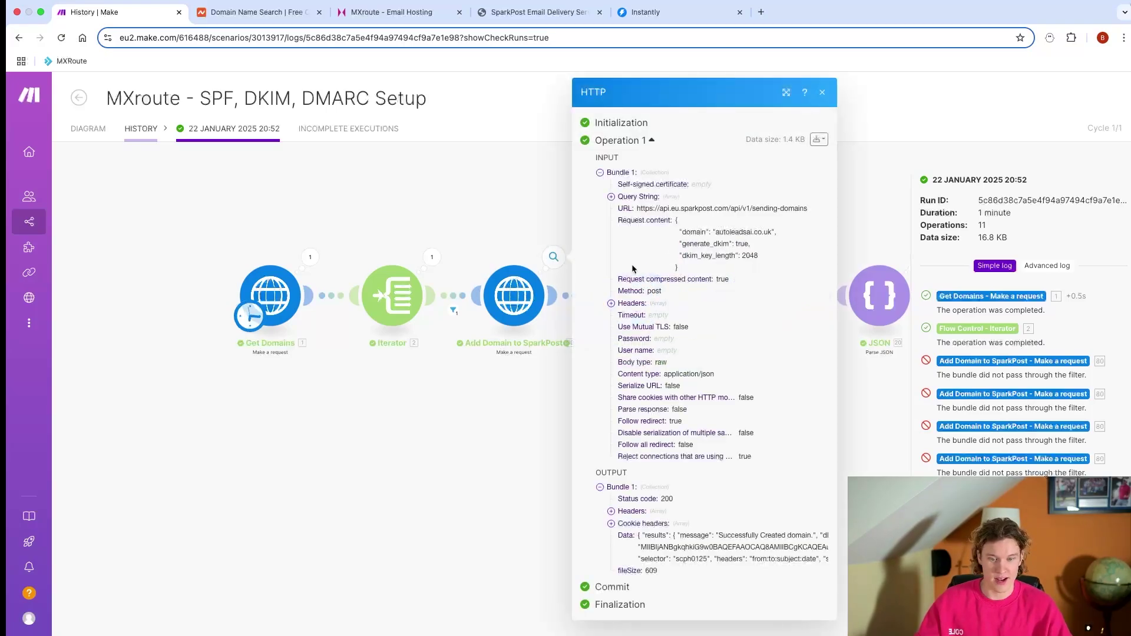
pyautogui.click(521, 426)
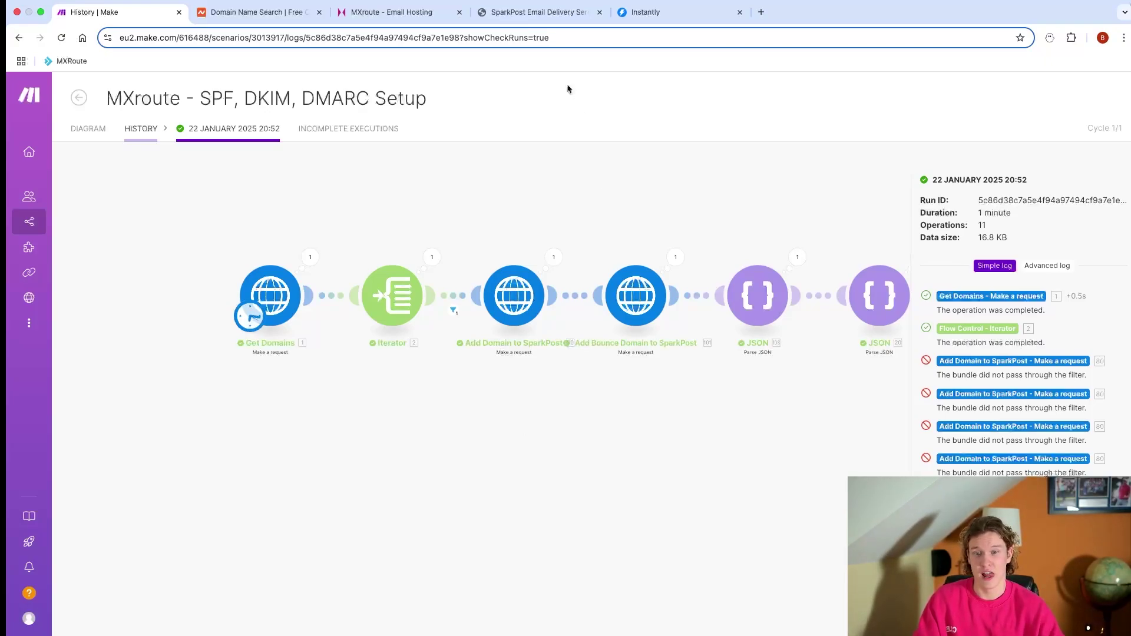
pyautogui.click(523, 13)
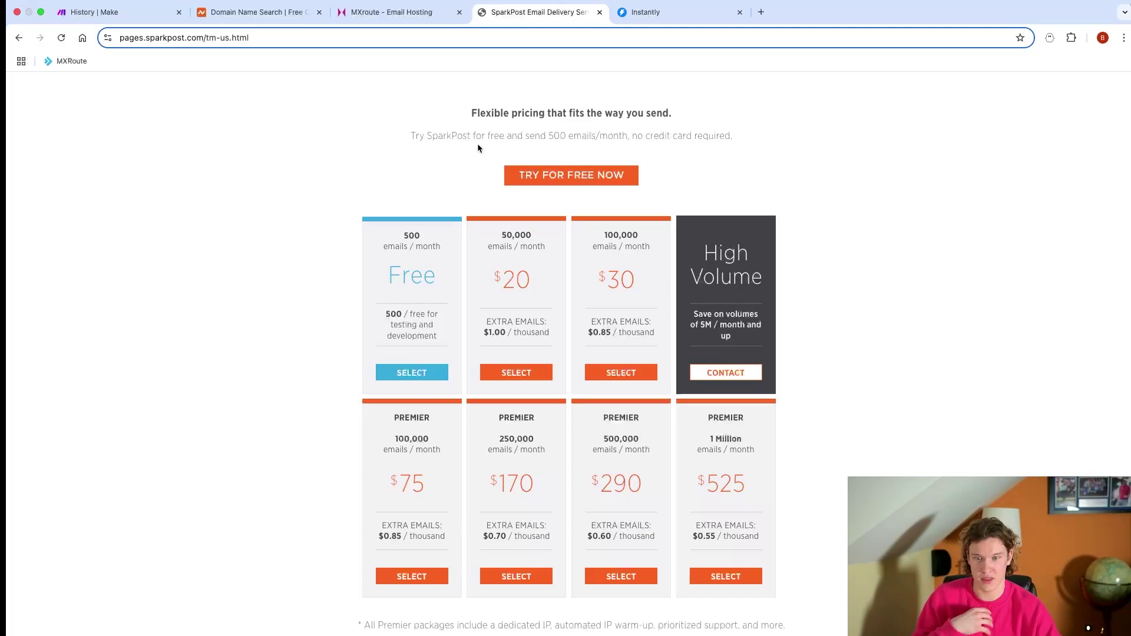
# Return to the Make scenario run and compare the request content of the Add Domain and Add Bounce Domain to SparkPost modules.
pyautogui.click(155, 18)
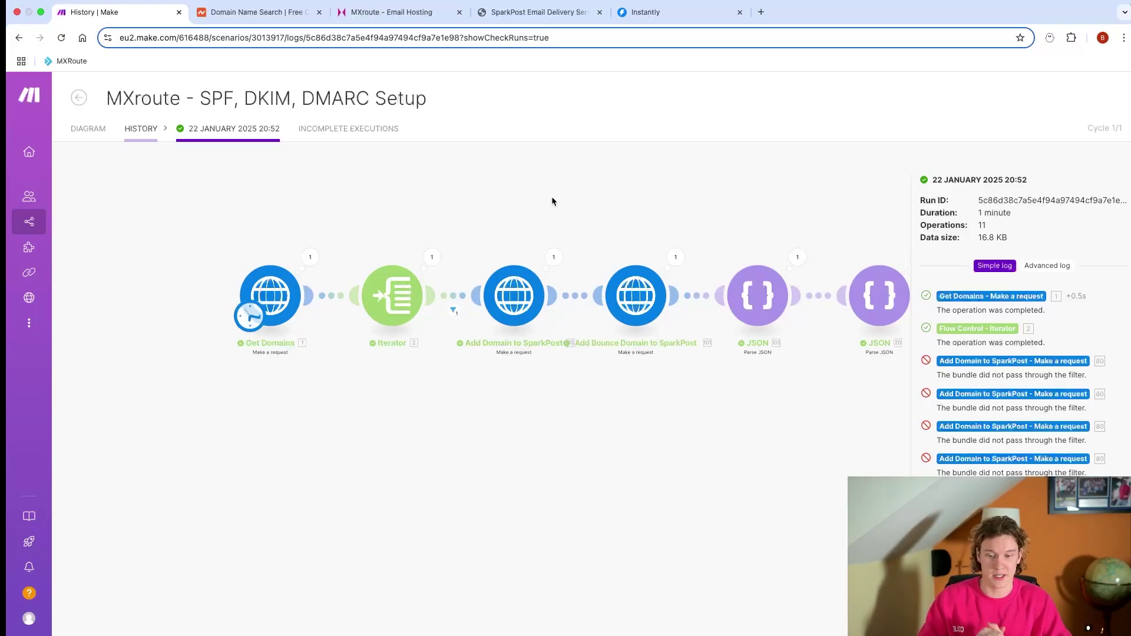
pyautogui.click(554, 258)
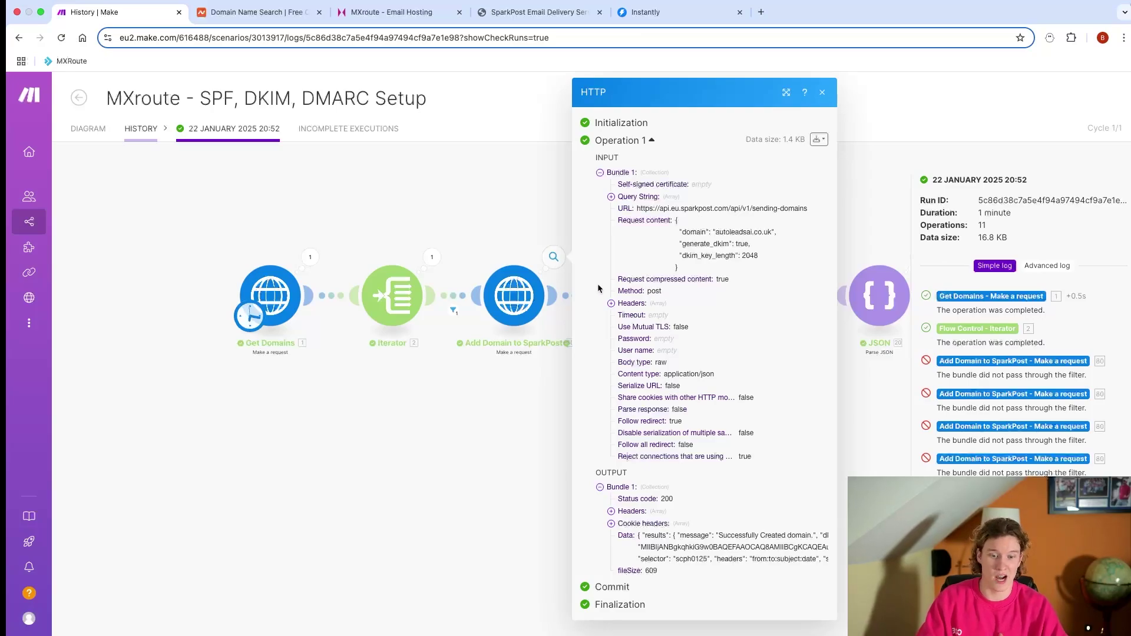
pyautogui.moveTo(714, 230); pyautogui.dragTo(774, 232)
pyautogui.moveTo(691, 243); pyautogui.dragTo(745, 256)
pyautogui.click(486, 406)
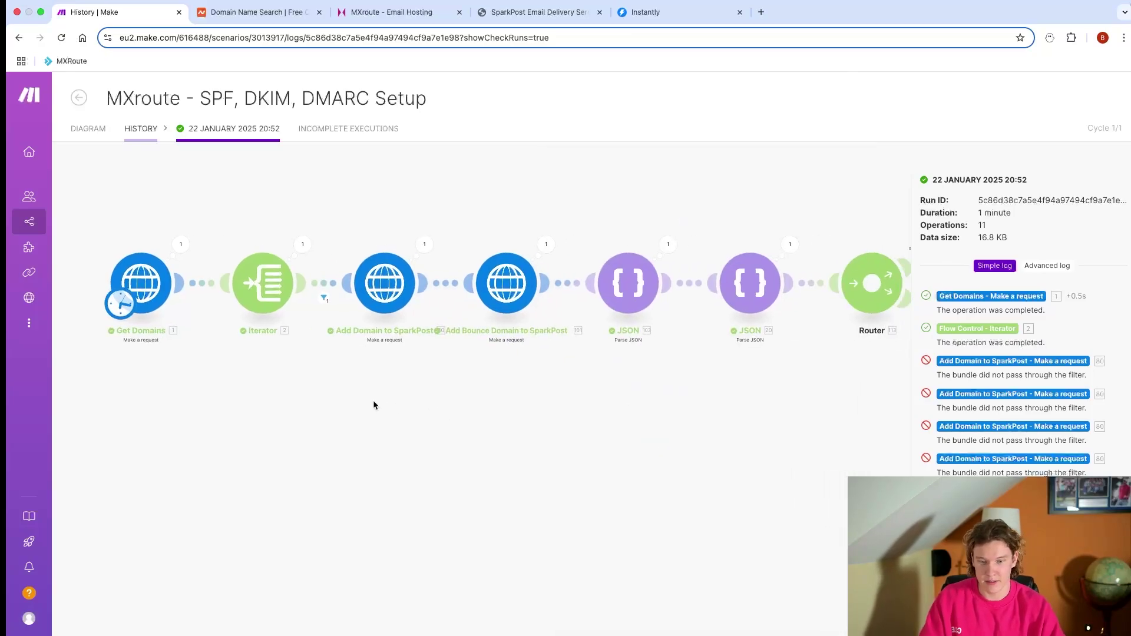
pyautogui.click(545, 244)
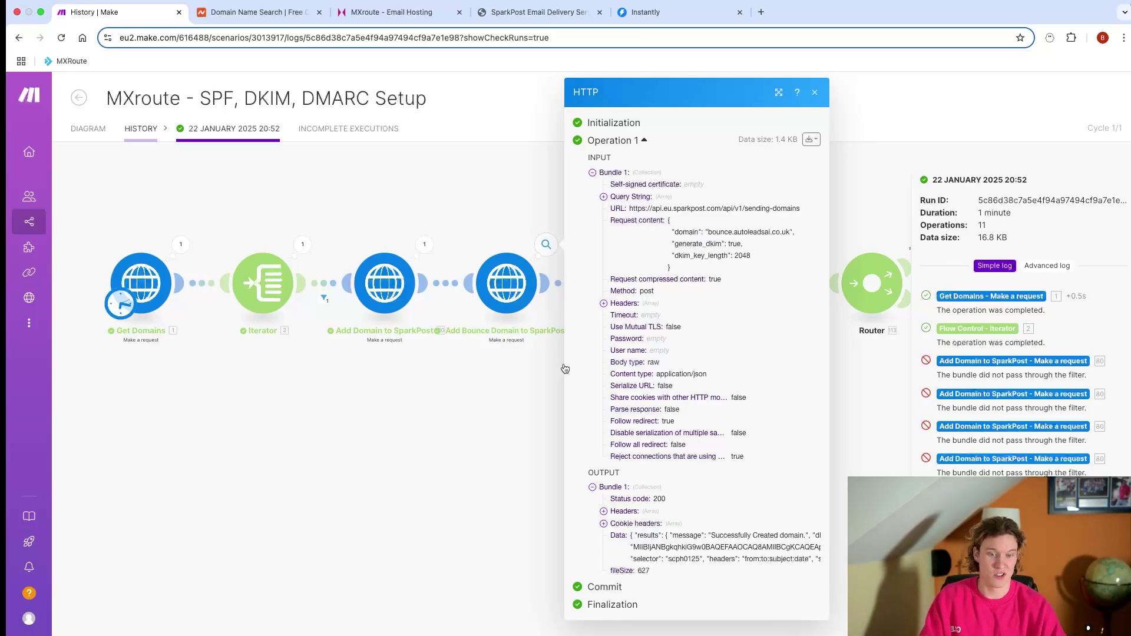
pyautogui.click(490, 398)
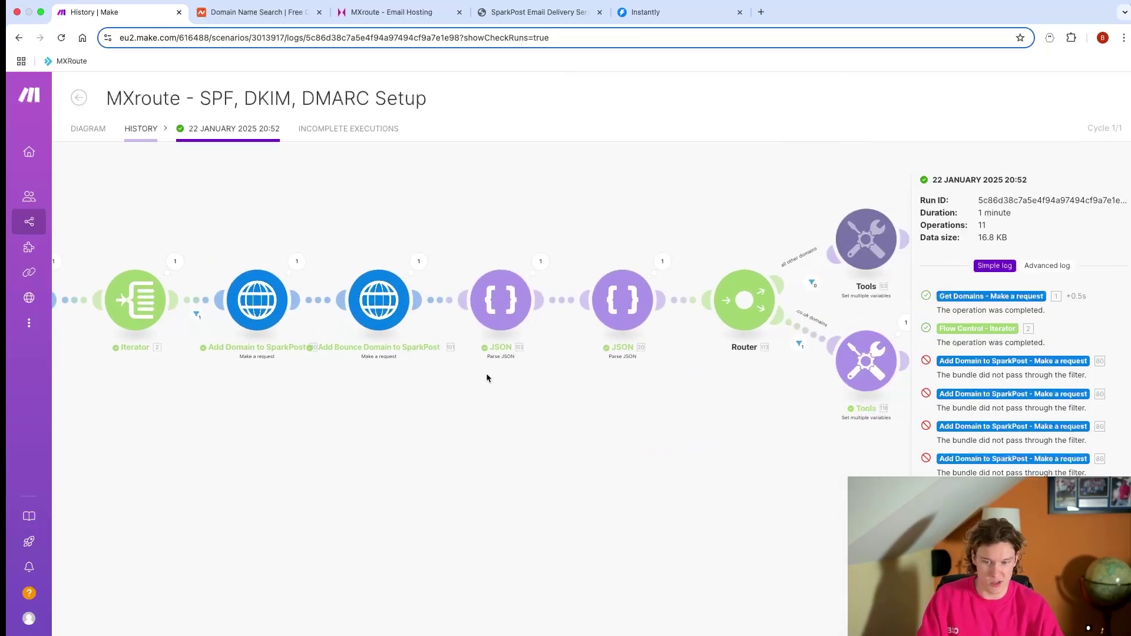
# Expand the first JSON module's parsed results and examine the DKIM public key and selector for the bounce domain.
pyautogui.click(543, 261)
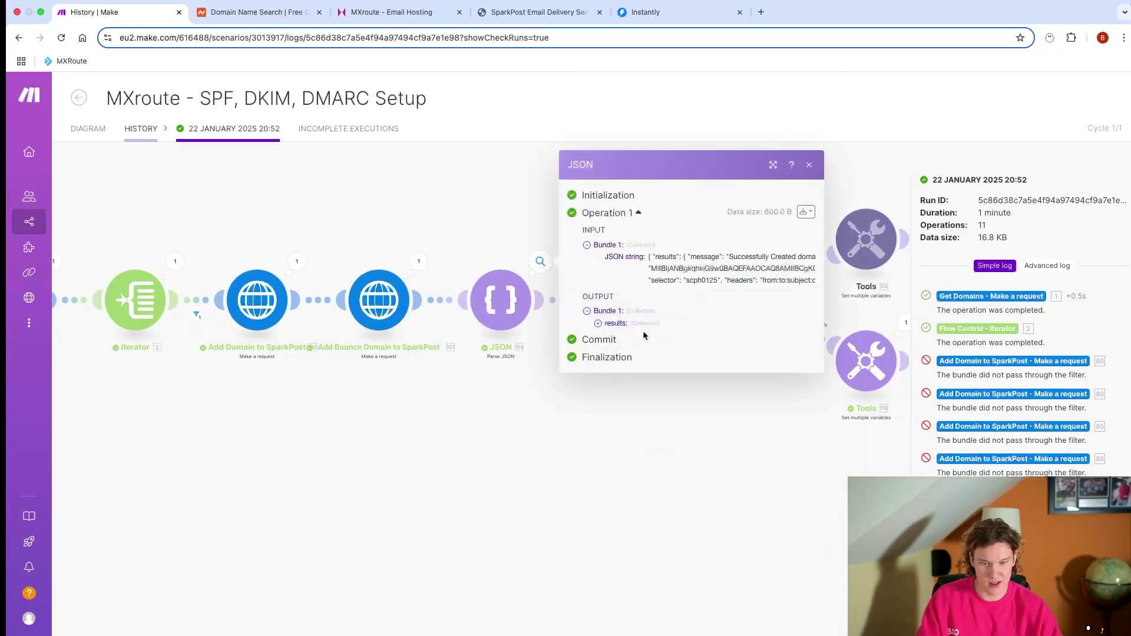
pyautogui.click(618, 324)
pyautogui.click(647, 330)
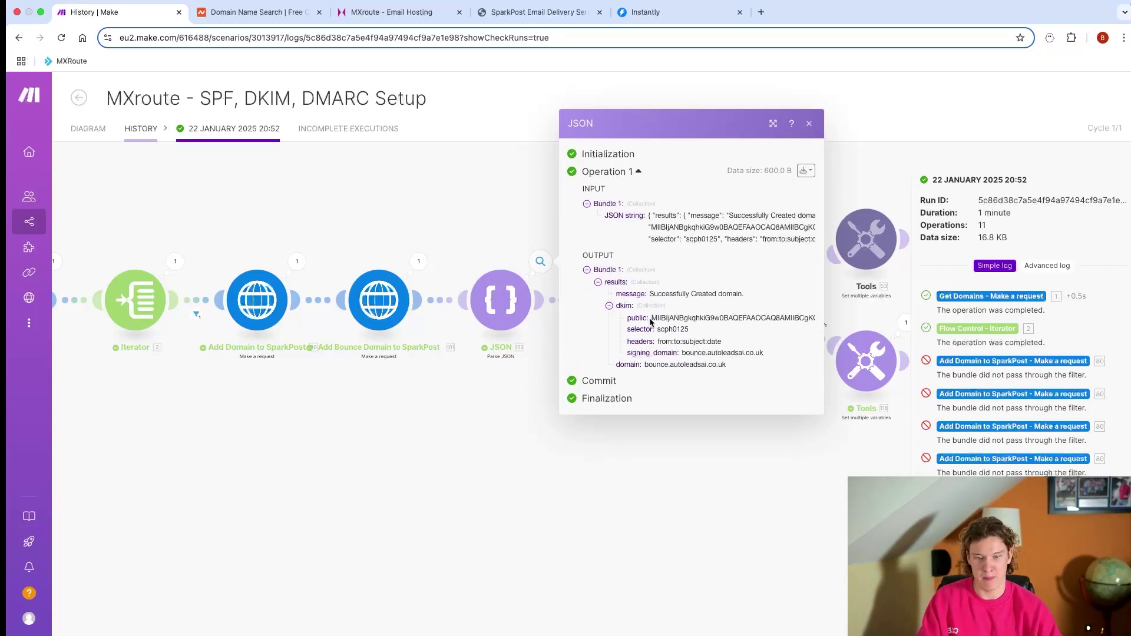
pyautogui.moveTo(651, 319); pyautogui.dragTo(743, 317)
pyautogui.moveTo(665, 328); pyautogui.dragTo(699, 330)
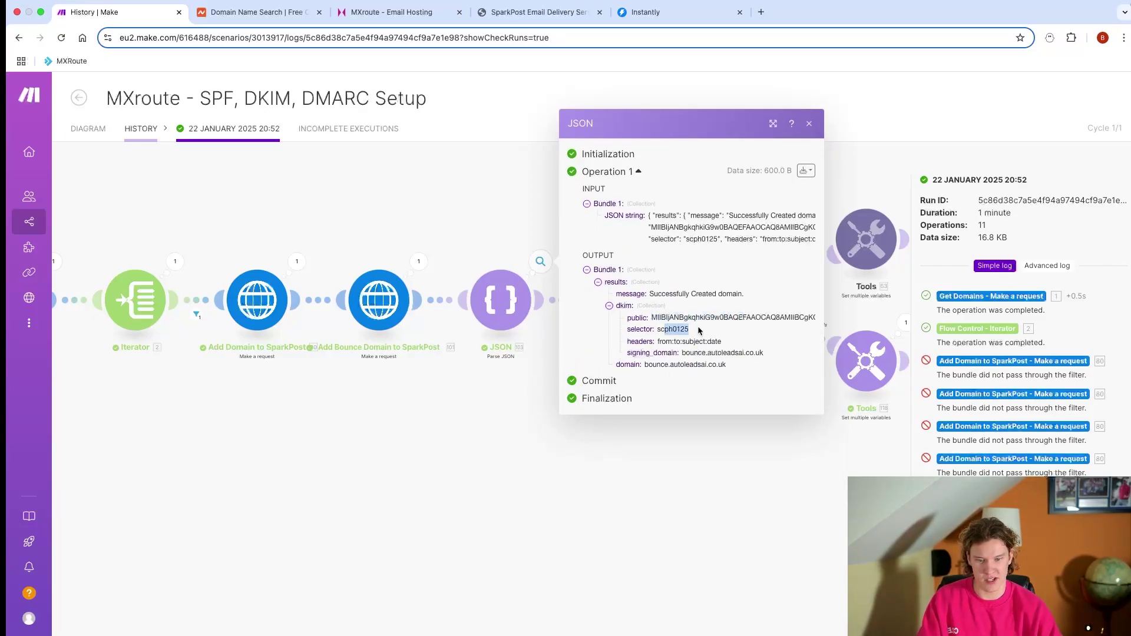
pyautogui.click(611, 438)
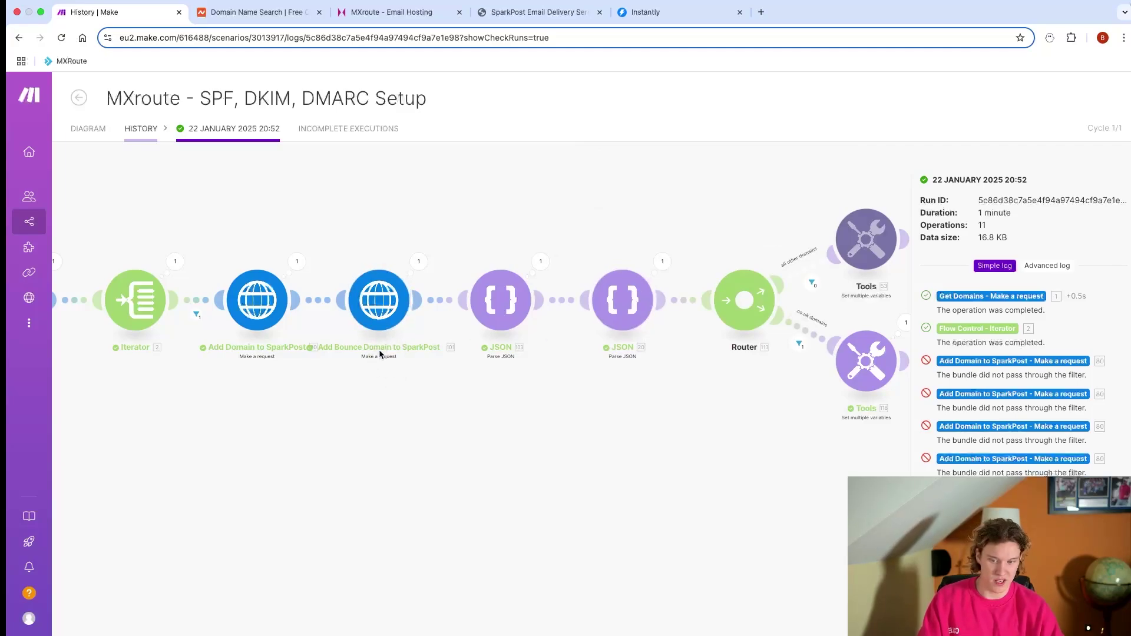
# Inspect the filter on the router's "all other domains" route.
pyautogui.moveTo(717, 414); pyautogui.dragTo(439, 395)
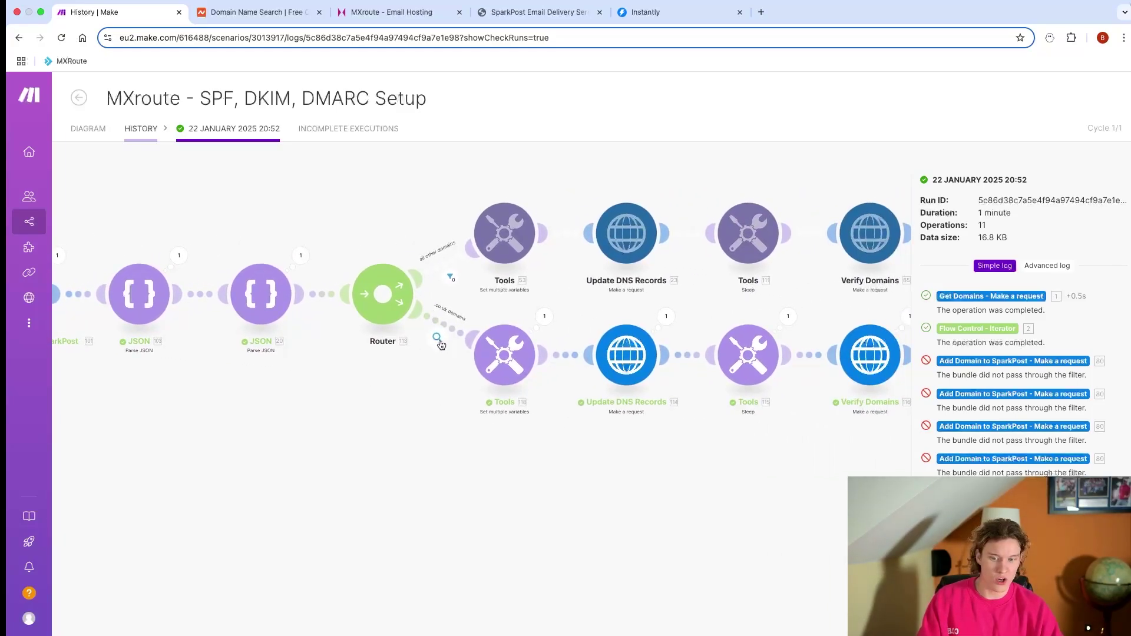
pyautogui.click(450, 276)
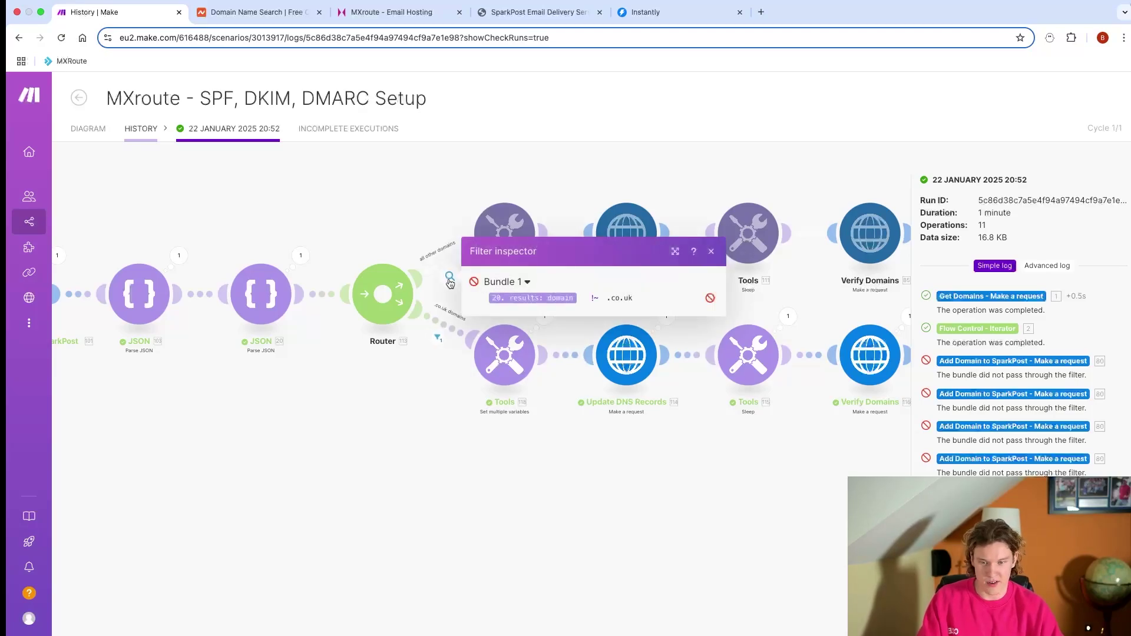
pyautogui.click(575, 397)
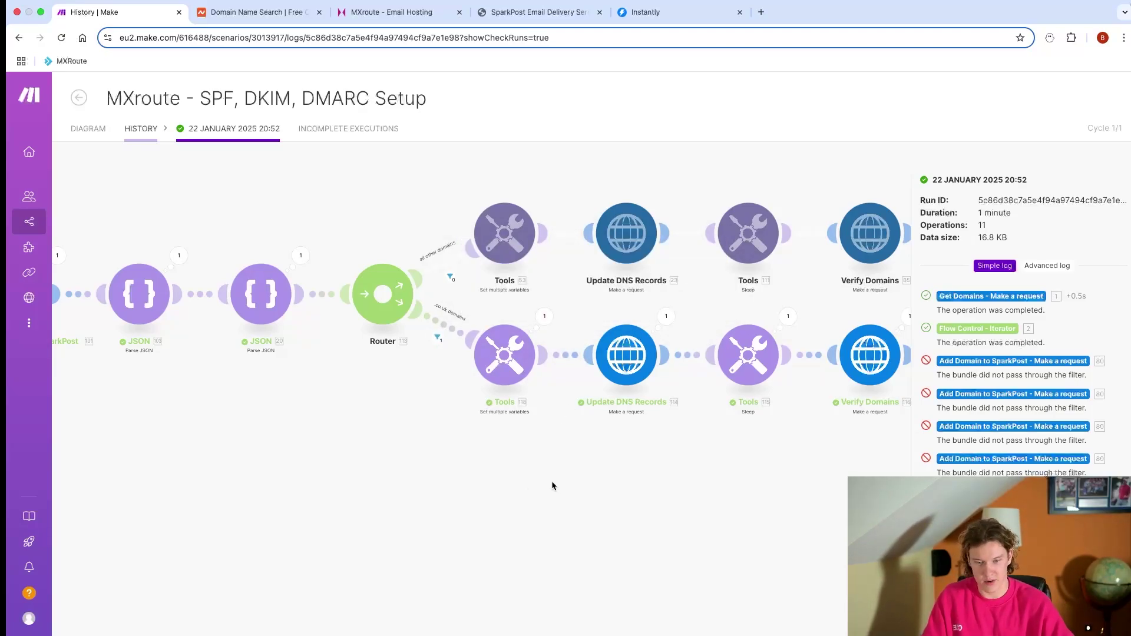
# Examine the dkim, selector, SLD and TLD variables set by the Tools module on the .co.uk route.
pyautogui.hscroll(2, 542, 483)
pyautogui.click(499, 312)
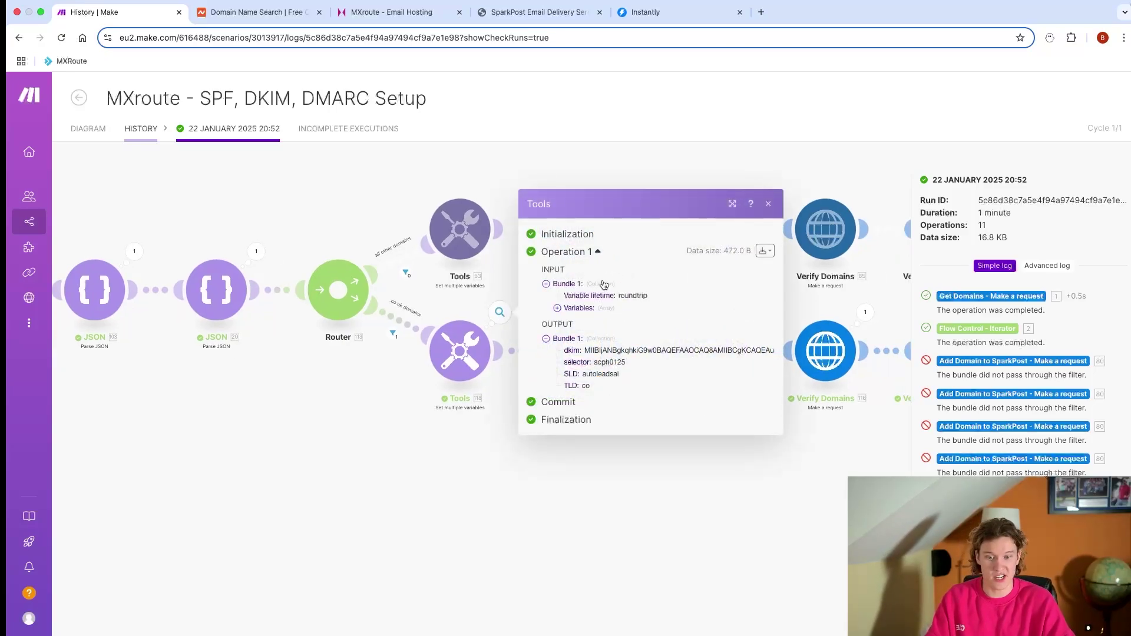
pyautogui.moveTo(569, 352); pyautogui.dragTo(576, 351)
pyautogui.click(572, 364)
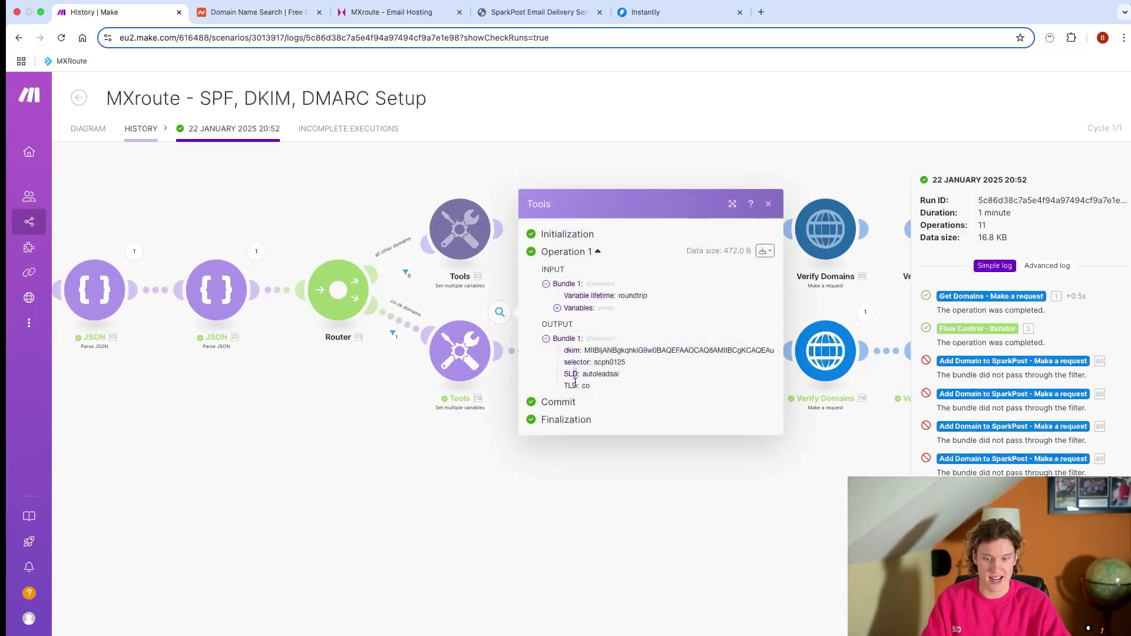
pyautogui.click(570, 446)
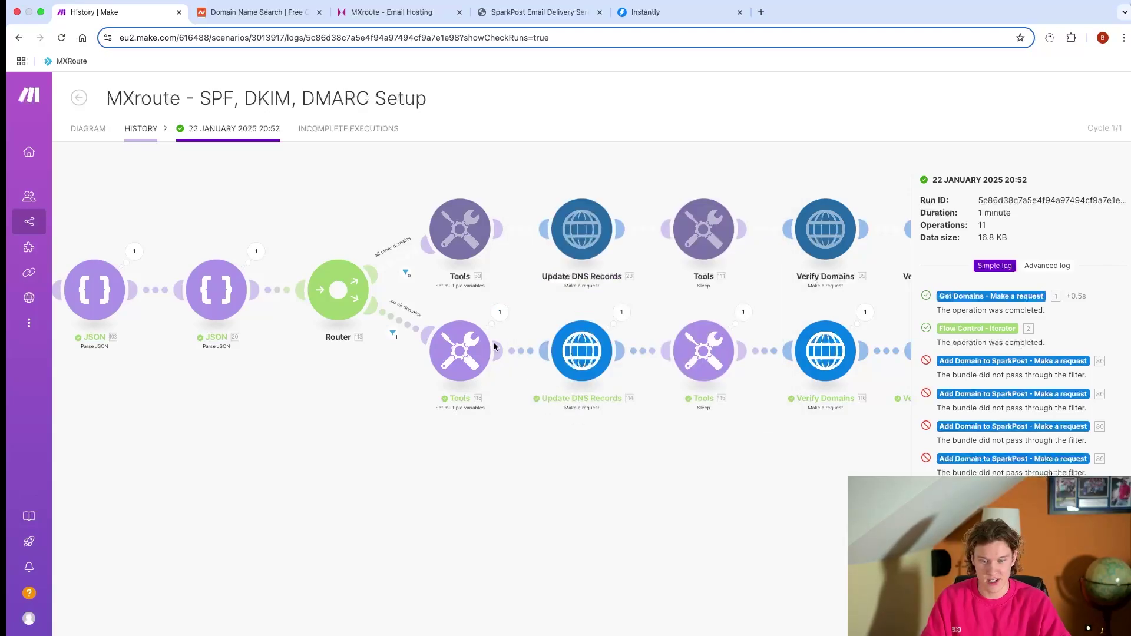
pyautogui.click(499, 312)
pyautogui.click(504, 507)
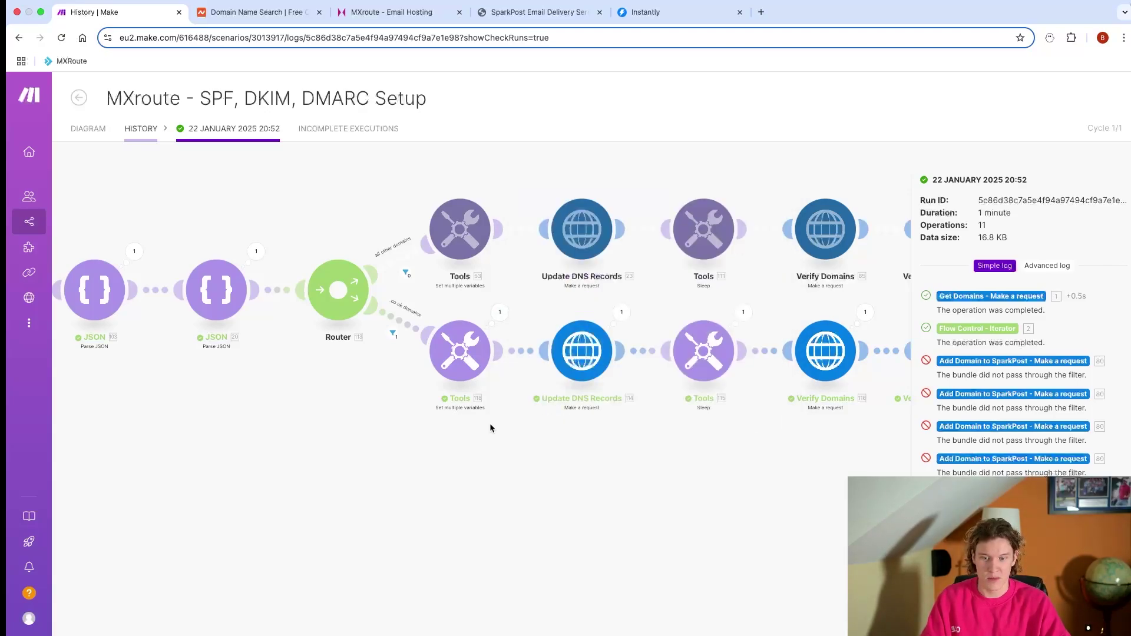
# Open the scenario diagram for editing and review the variable formulas in the .co.uk route's Tools module.
pyautogui.click(88, 128)
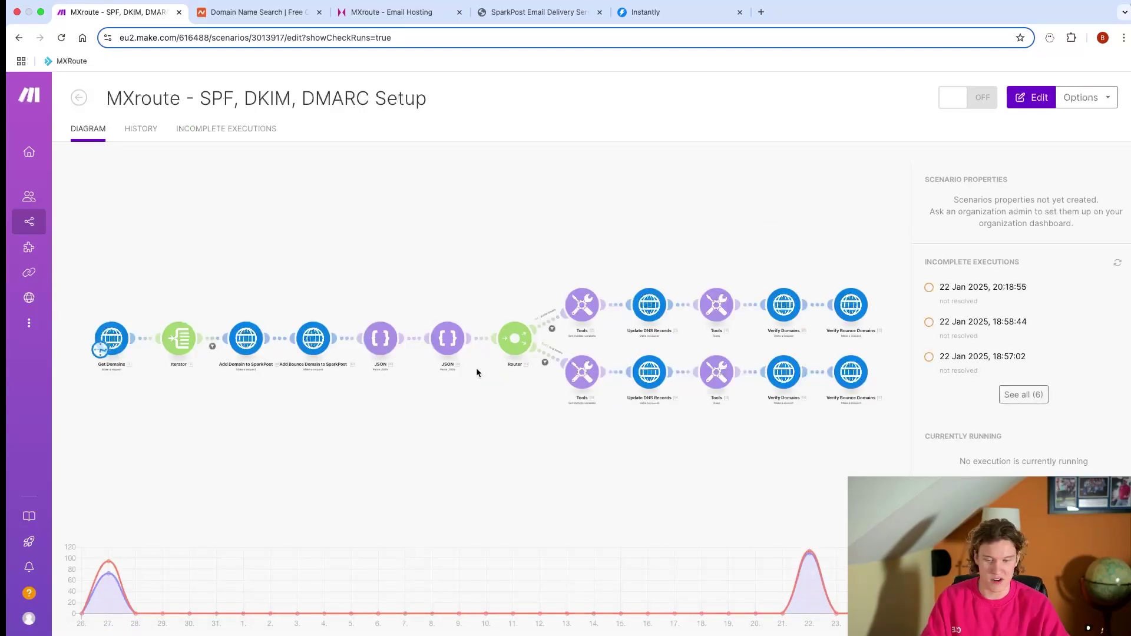
pyautogui.click(587, 377)
pyautogui.click(722, 384)
pyautogui.scroll(-2, 828, 402)
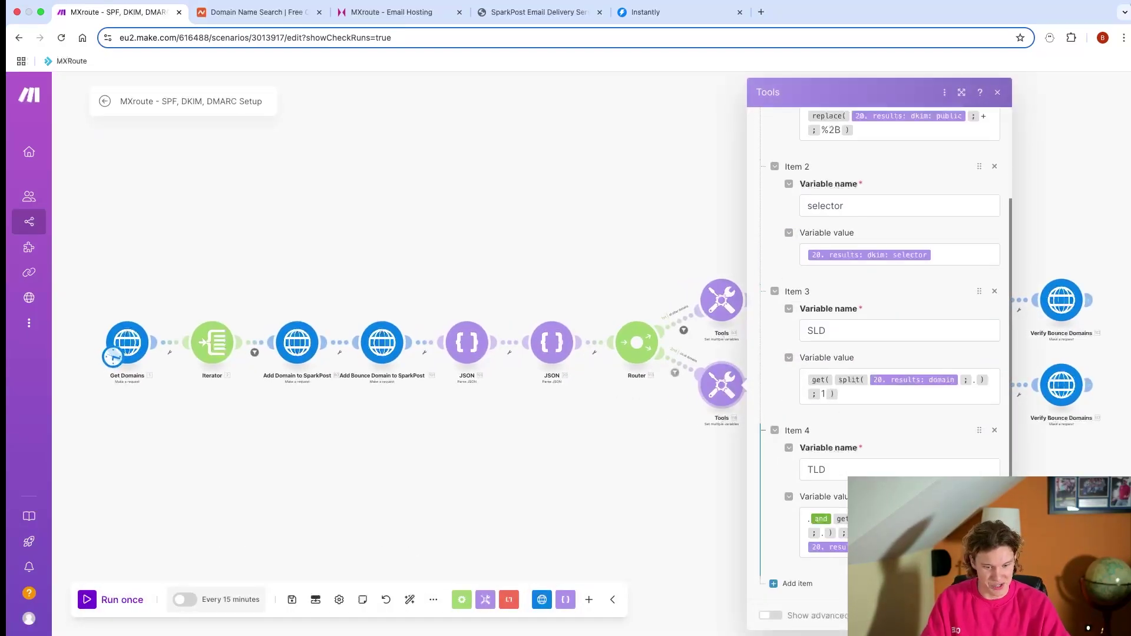
pyautogui.click(675, 494)
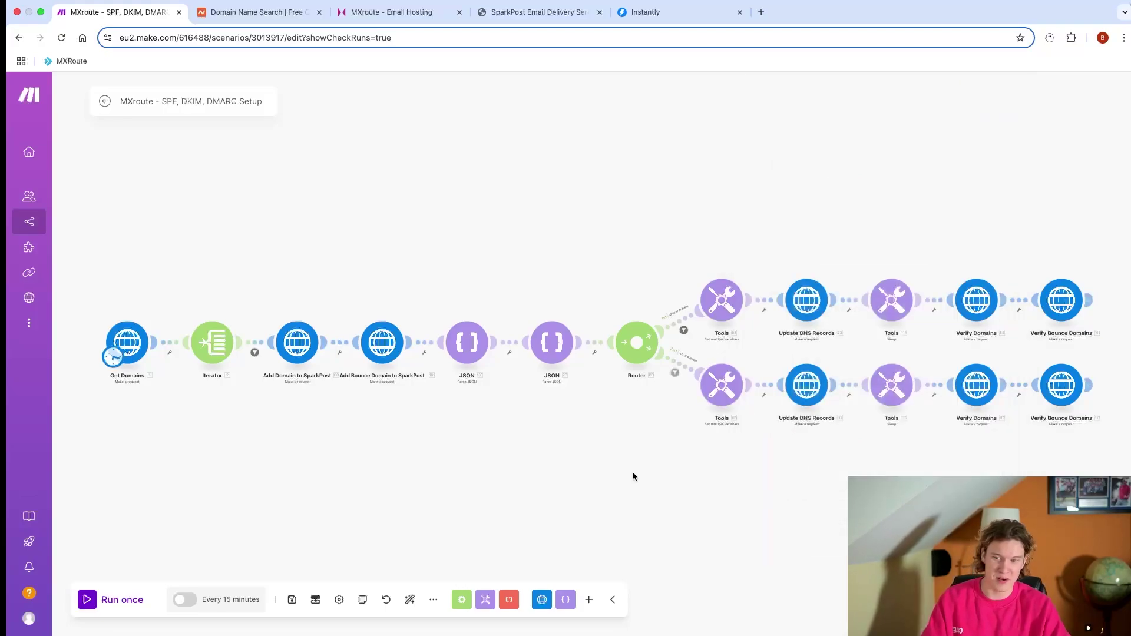
# Leave the scenario editor and open the details of the 22 Jan 2025, 20:52:37 run from the history.
pyautogui.click(110, 104)
pyautogui.click(143, 129)
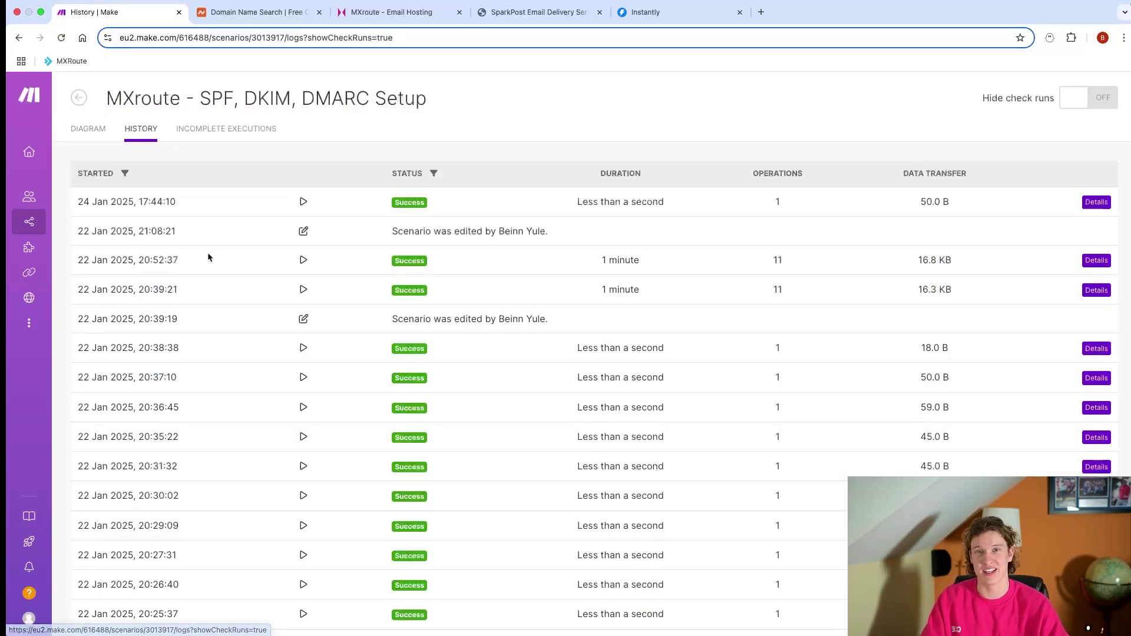
pyautogui.click(1087, 260)
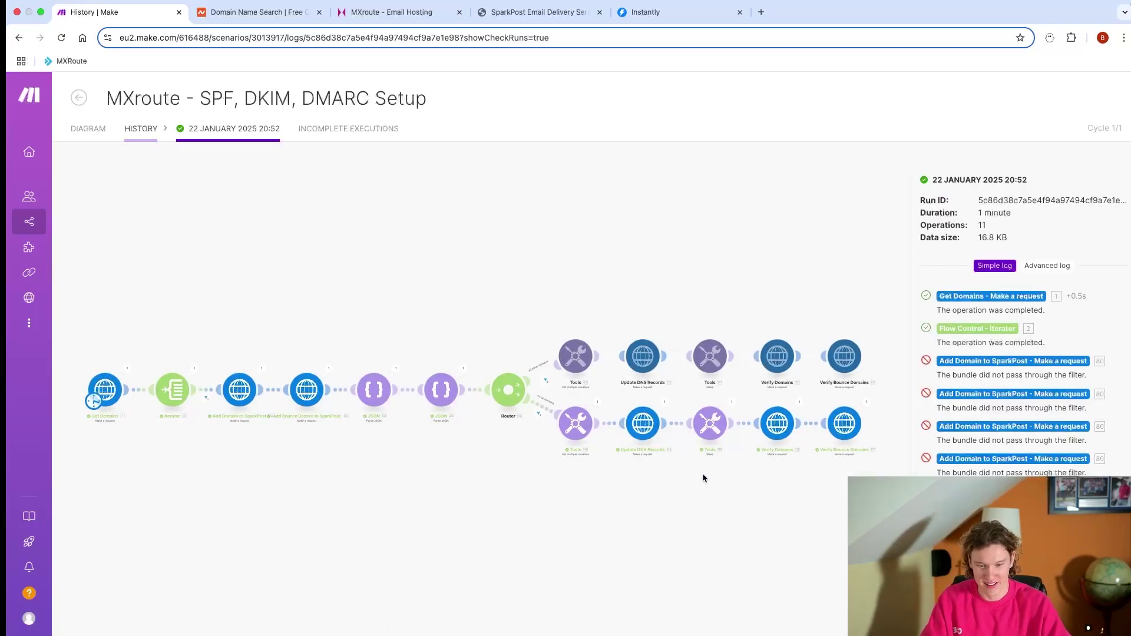
# Inspect the API response in the output of the Update DNS Records module on the .co.uk route.
pyautogui.scroll(5, 616, 447)
pyautogui.scroll(-5, 594, 412)
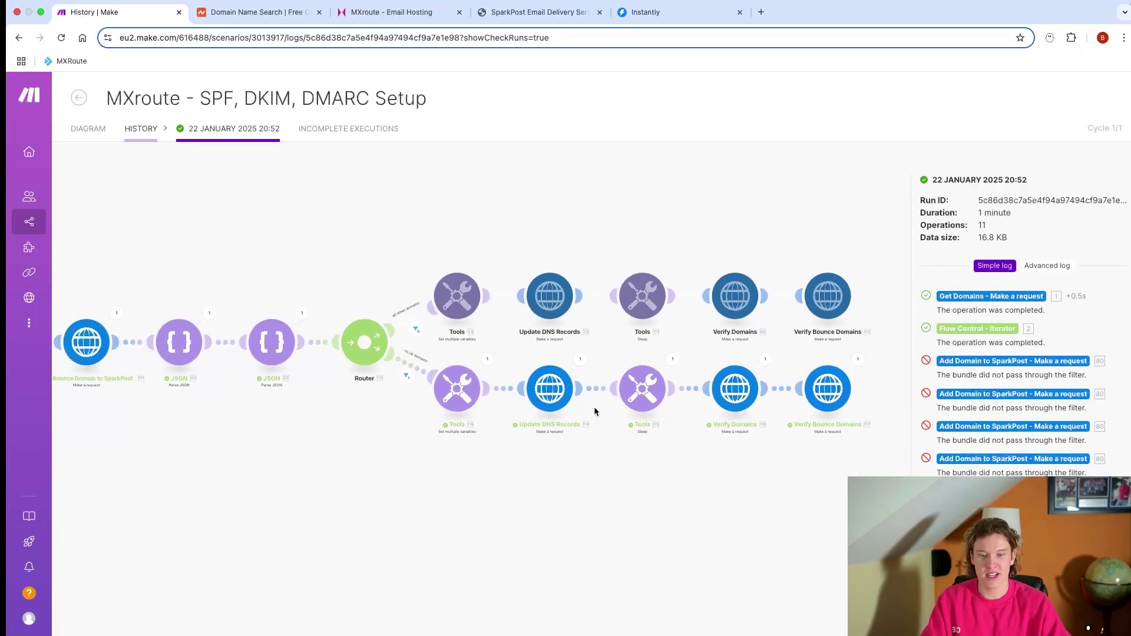
pyautogui.click(580, 359)
pyautogui.click(647, 523)
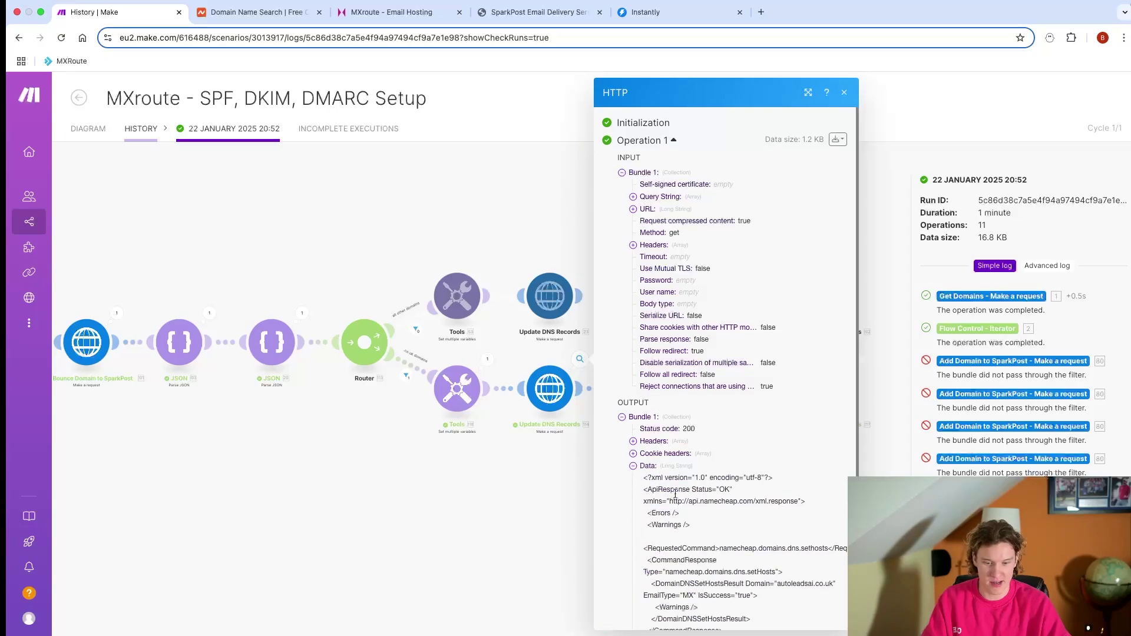
pyautogui.scroll(-2, 710, 471)
pyautogui.doubleClick(719, 449)
pyautogui.scroll(-2, 634, 585)
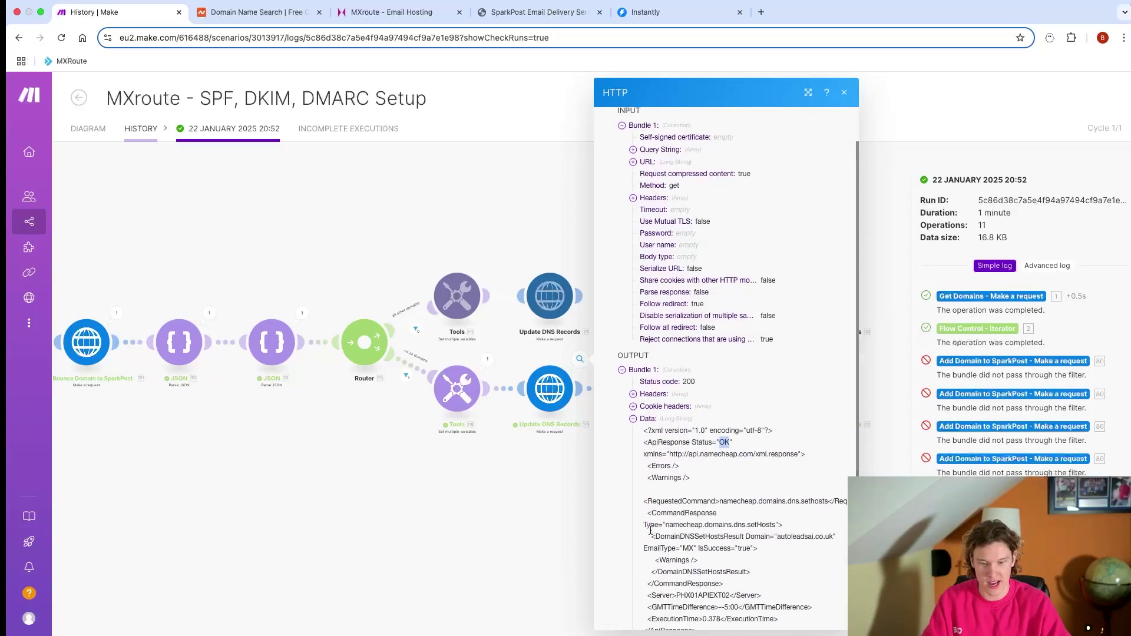
pyautogui.click(565, 511)
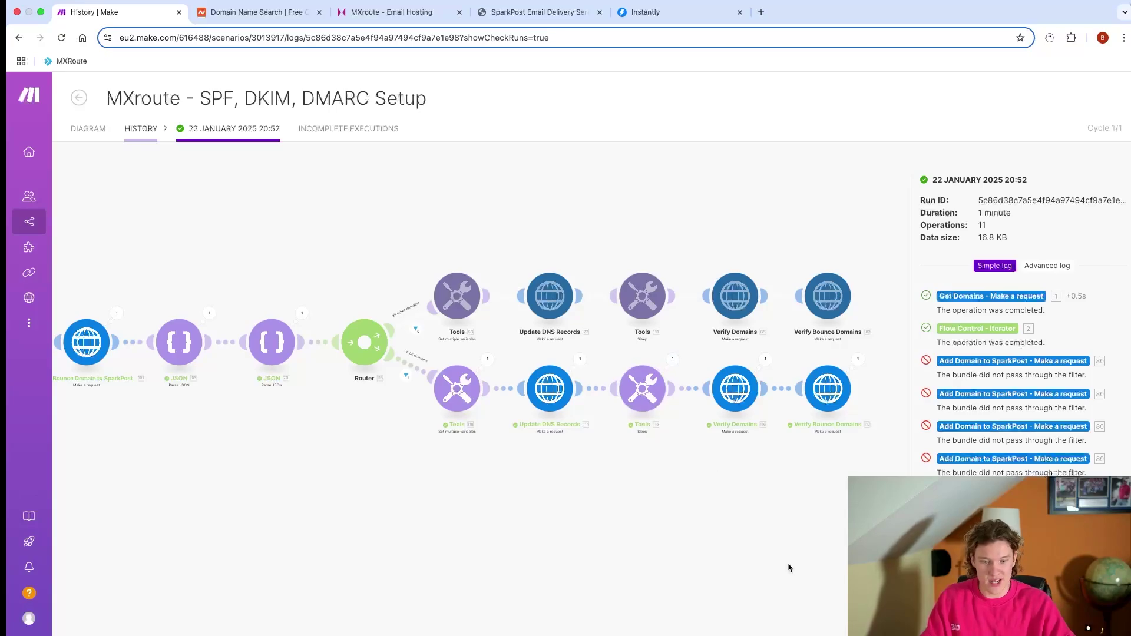
# Expand the results data of the .co.uk route's Verify Domains module and check the dkim_status entry.
pyautogui.moveTo(759, 438); pyautogui.dragTo(613, 436)
pyautogui.scroll(-2, 639, 394)
pyautogui.click(624, 368)
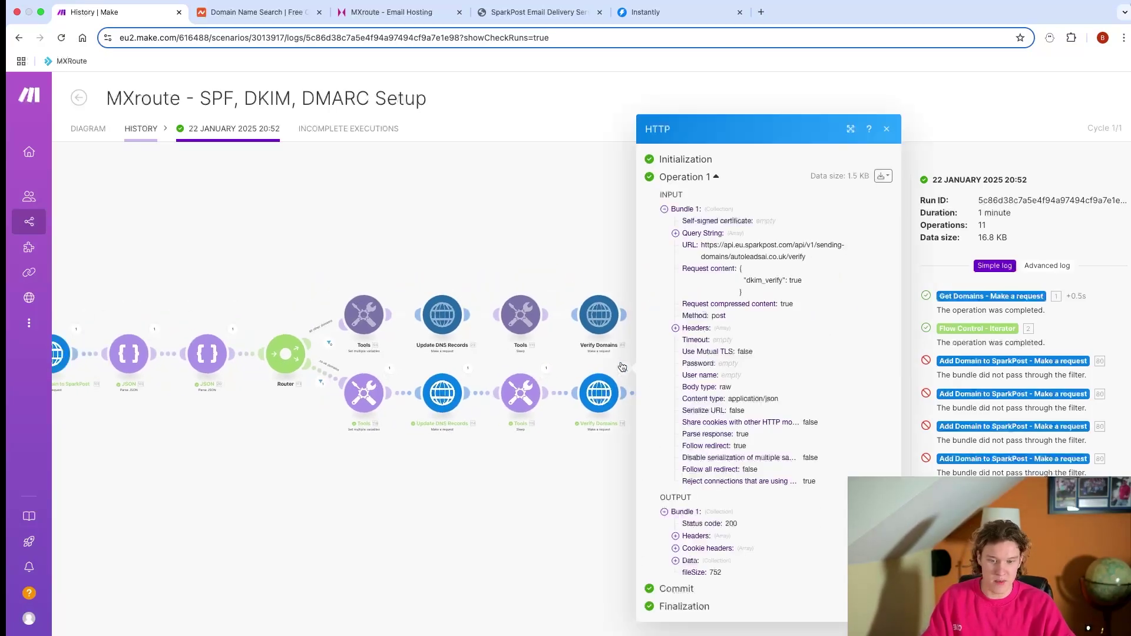
pyautogui.click(714, 569)
pyautogui.click(739, 574)
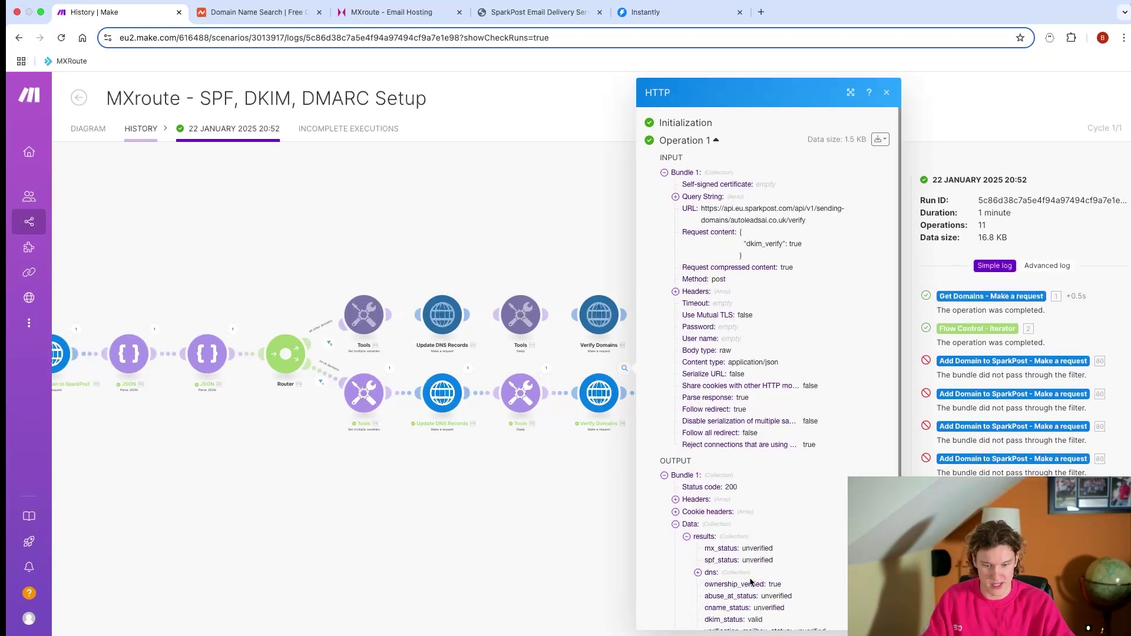
pyautogui.scroll(-2, 754, 560)
pyautogui.moveTo(776, 539); pyautogui.dragTo(641, 543)
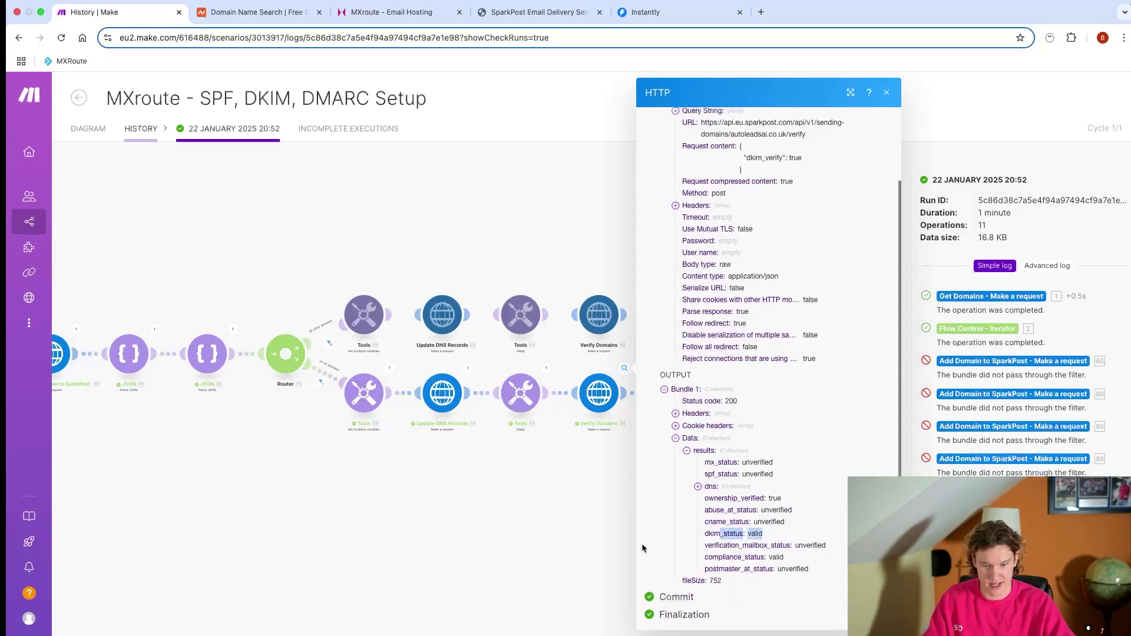
pyautogui.click(601, 501)
# Expand the results data of the .co.uk route's Verify Bounce Domains module and check the cname_status entry.
pyautogui.click(702, 369)
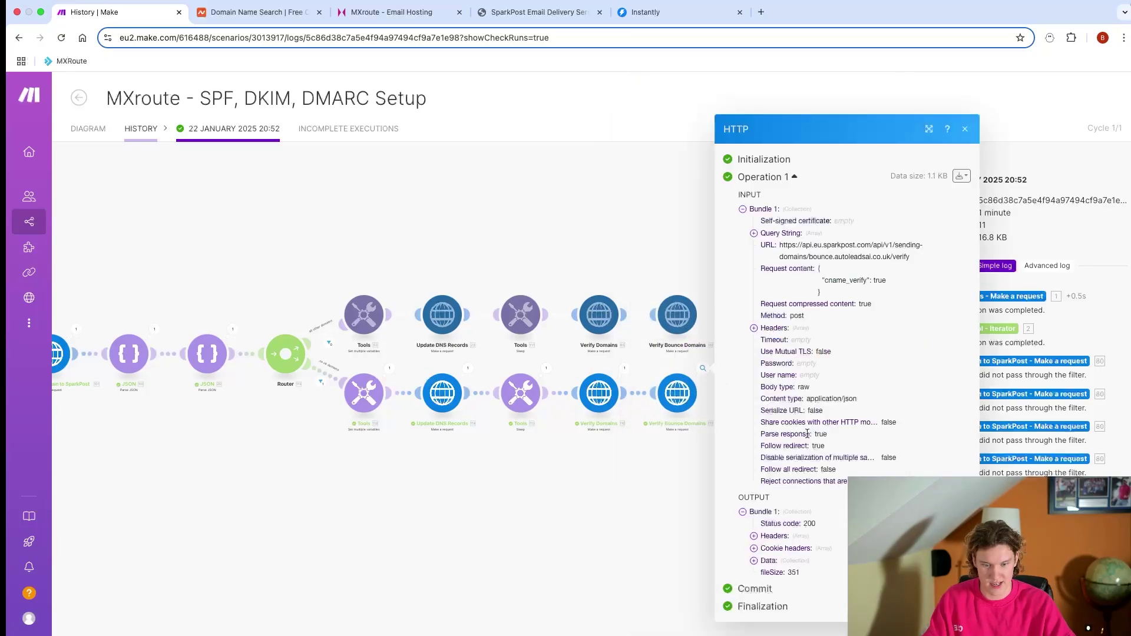
pyautogui.click(786, 563)
pyautogui.click(804, 568)
pyautogui.scroll(-1, 803, 568)
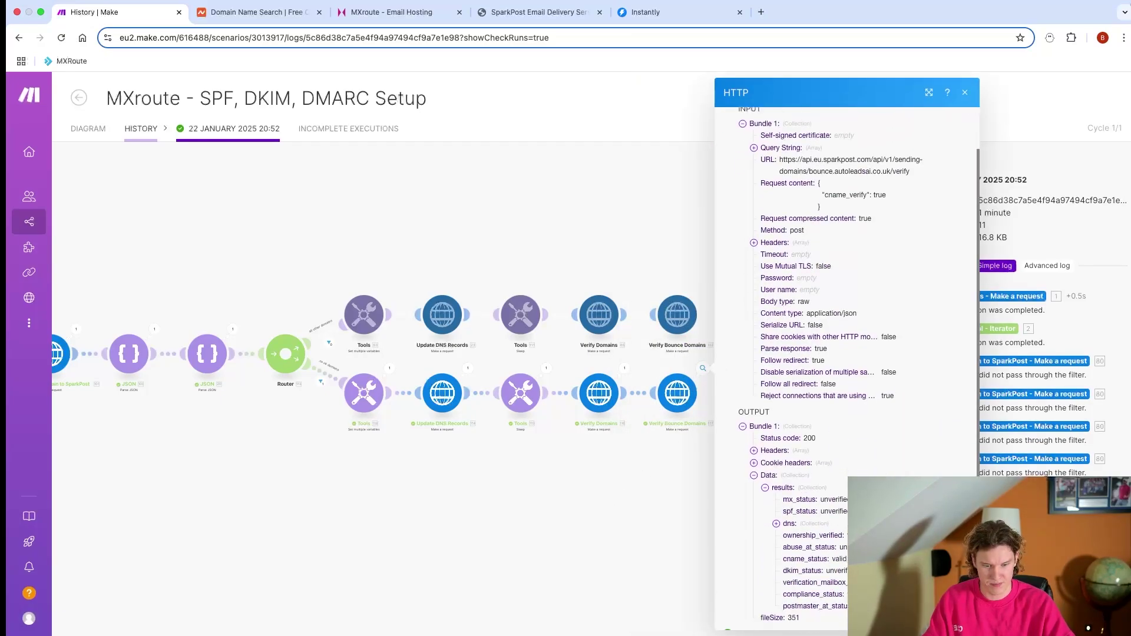
pyautogui.moveTo(848, 559); pyautogui.dragTo(810, 559)
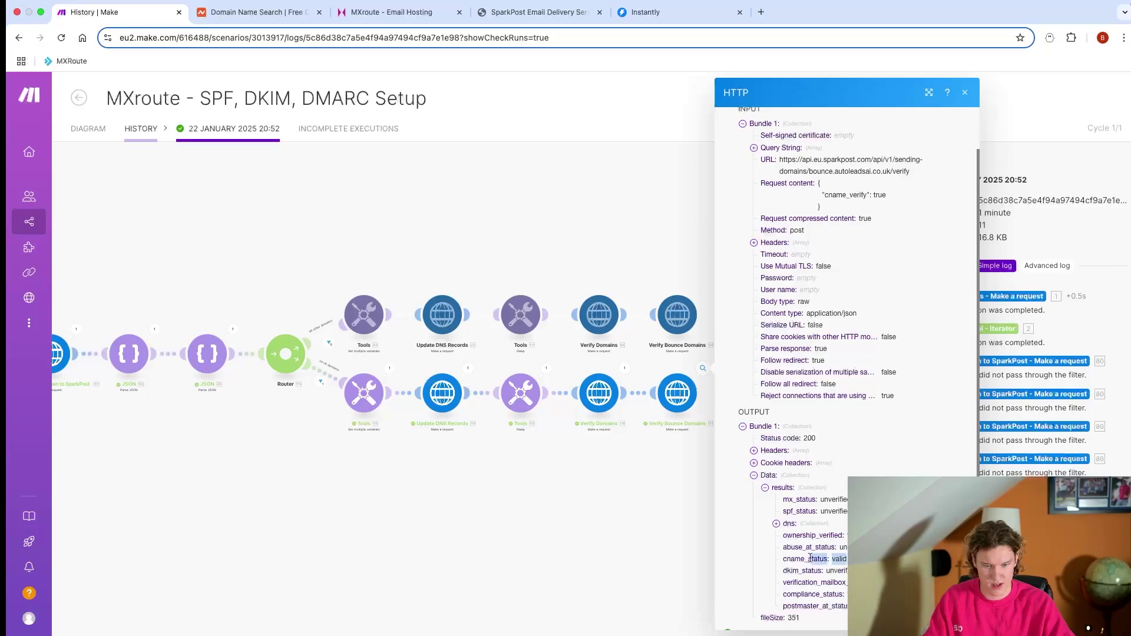
pyautogui.click(627, 526)
pyautogui.scroll(-3, 592, 538)
pyautogui.moveTo(570, 544); pyautogui.dragTo(719, 397)
pyautogui.scroll(5, 638, 486)
pyautogui.scroll(-2, 747, 411)
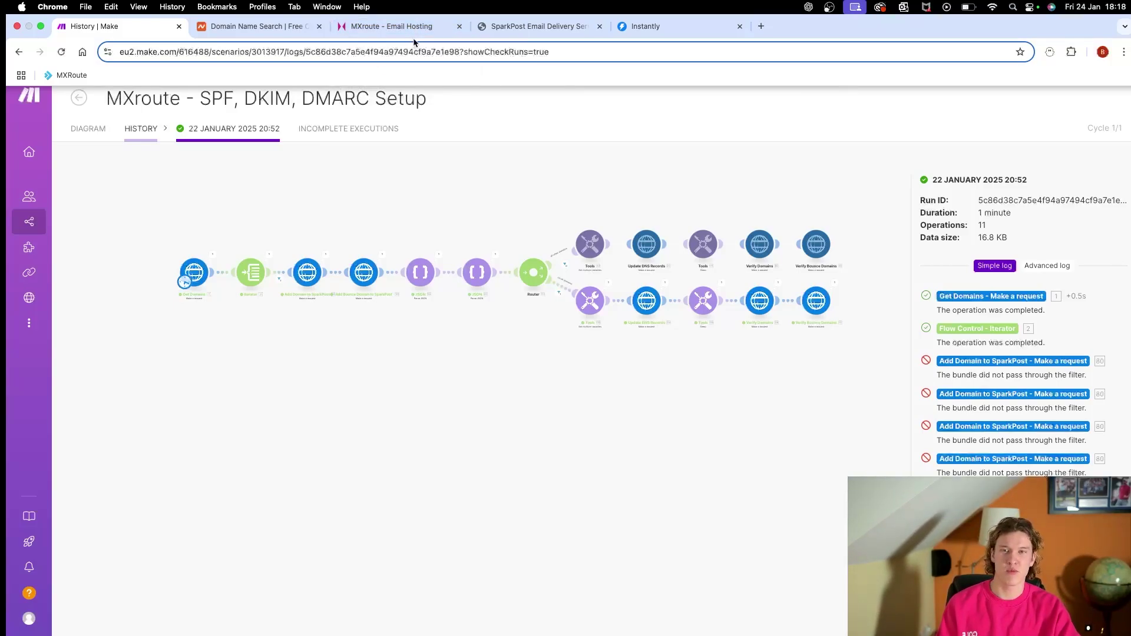
# Switch to the MXroute website and look over its home page.
pyautogui.click(412, 29)
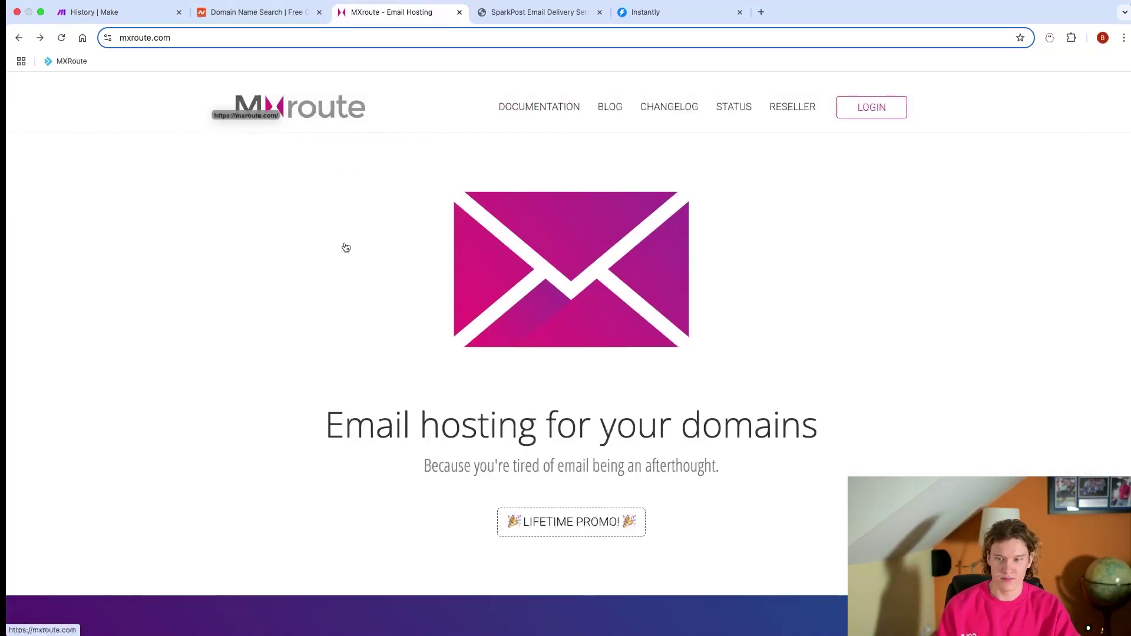
pyautogui.scroll(-2, 344, 245)
pyautogui.scroll(2, 331, 255)
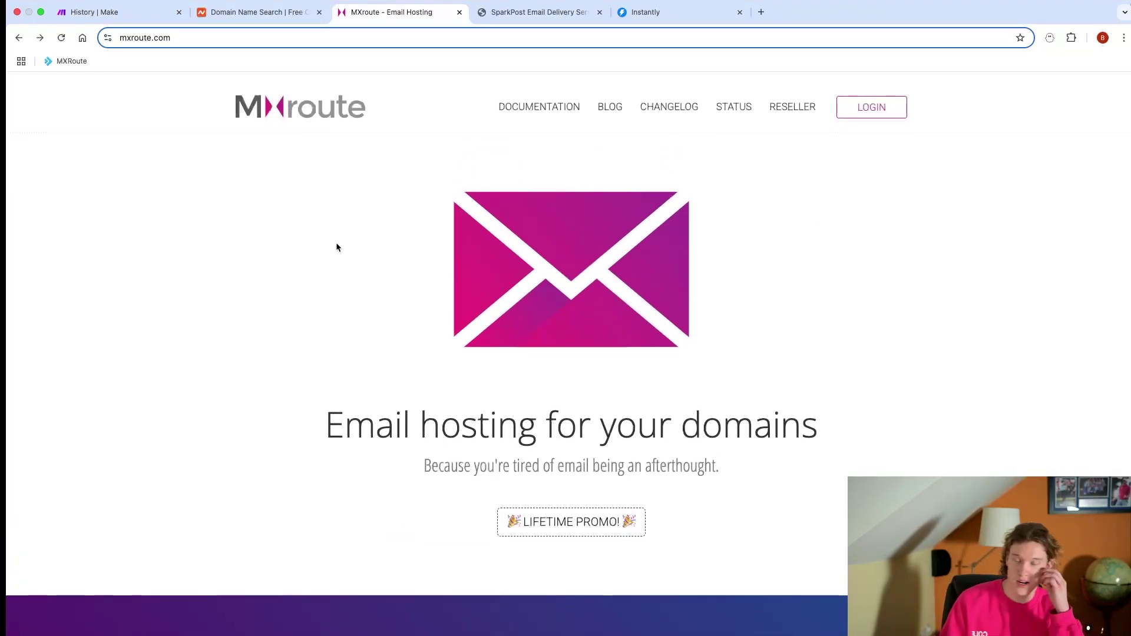